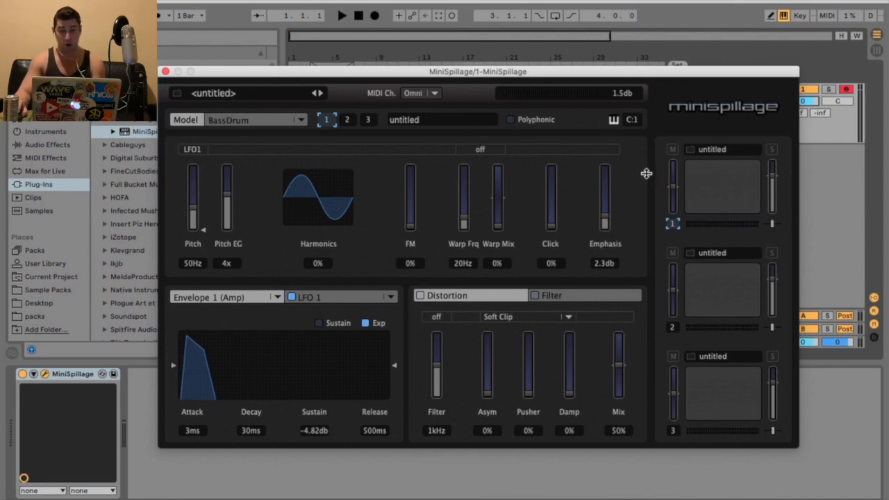
Step: Browse the drum model list and step through the three drum voices to view their settings
left_click(299, 122)
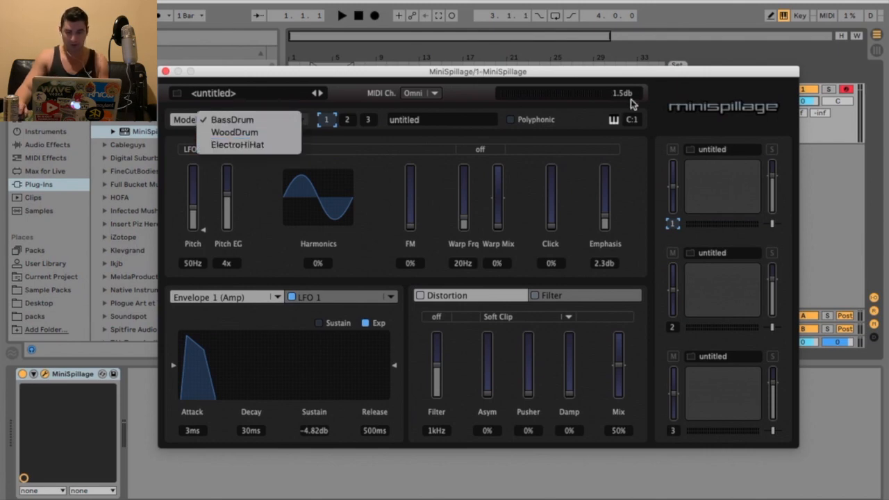
left_click(650, 78)
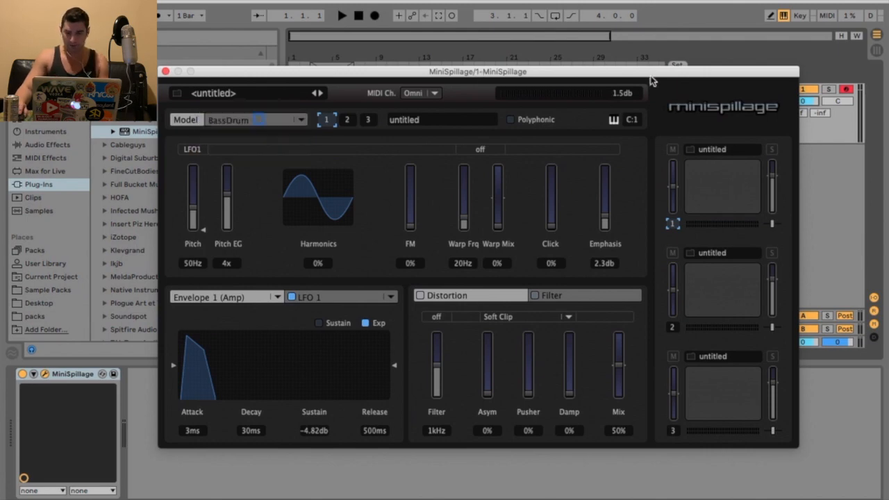
left_click(671, 329)
left_click(672, 429)
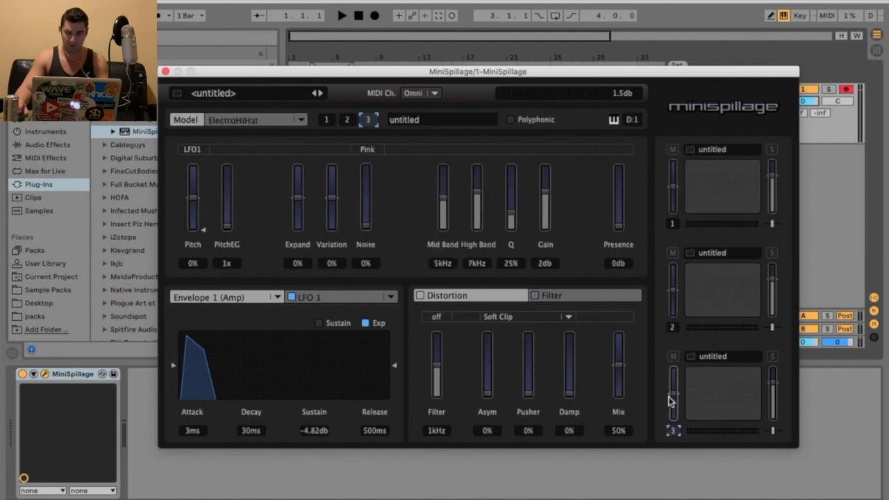
left_click(672, 328)
left_click(671, 223)
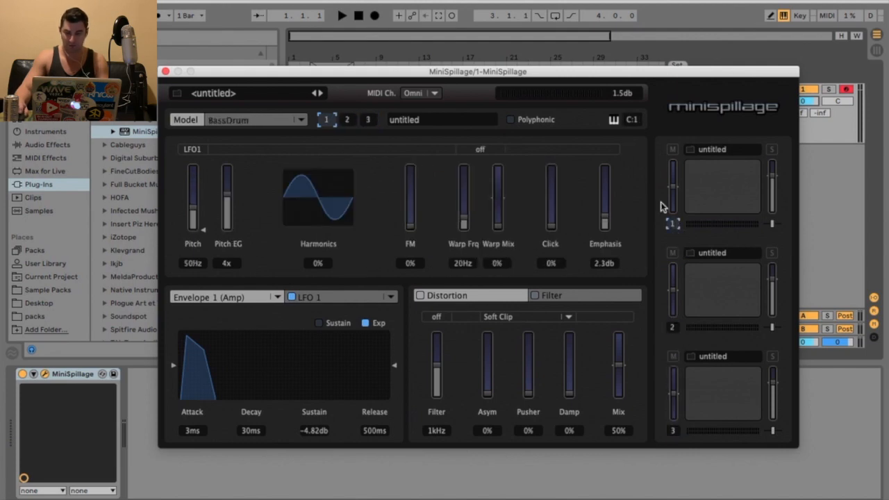
left_click(671, 328)
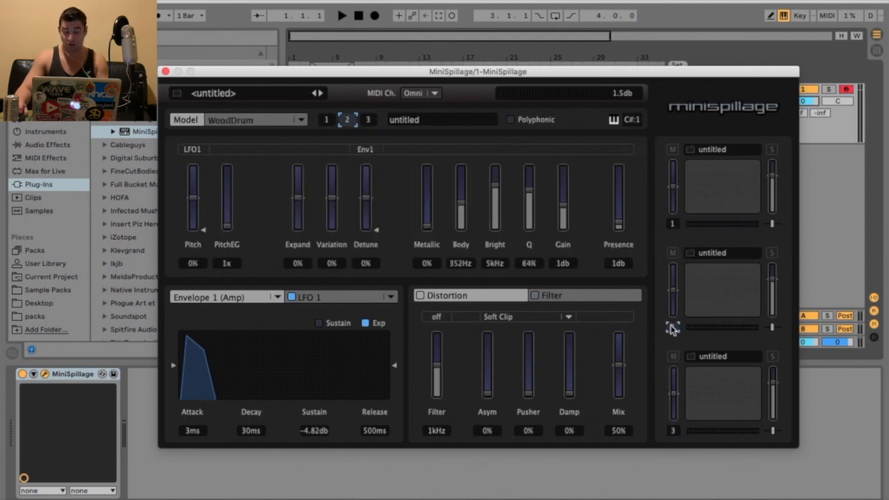
left_click(672, 430)
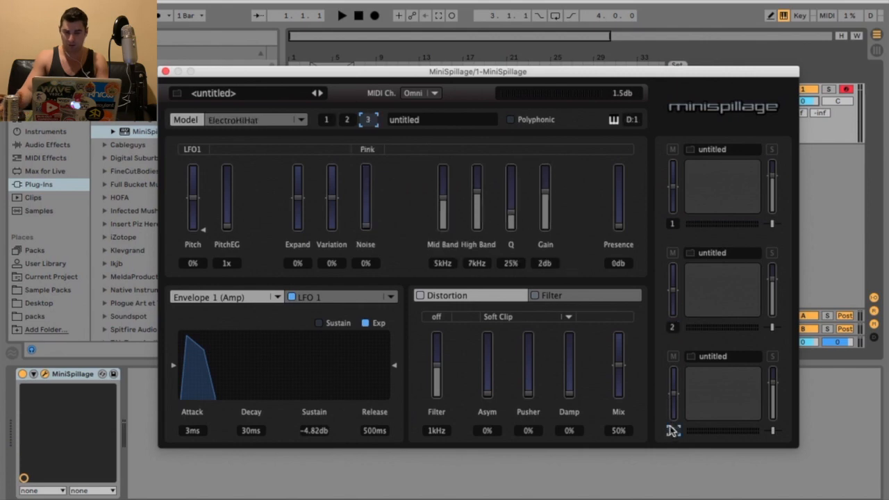
left_click(673, 224)
Step: Audition the bass drum voice by repeatedly triggering its note
key("a")
key("a")
key("a")
key("a")
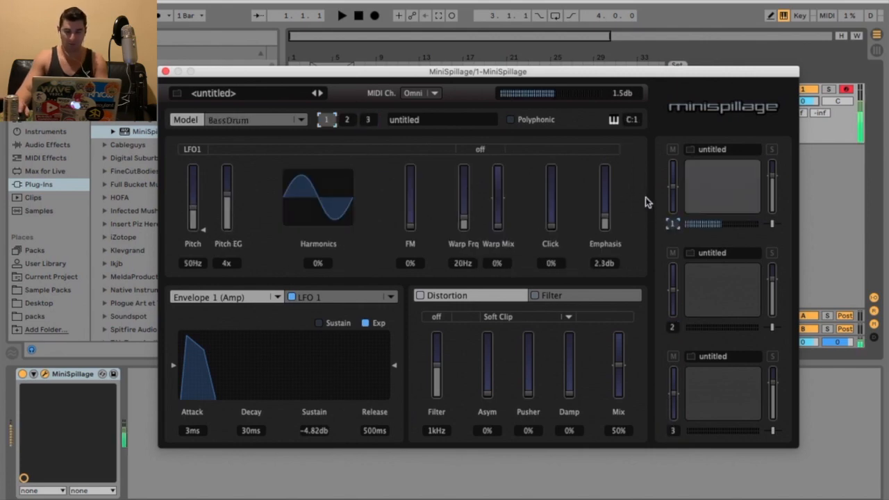
key("a")
key("a")
key("a")
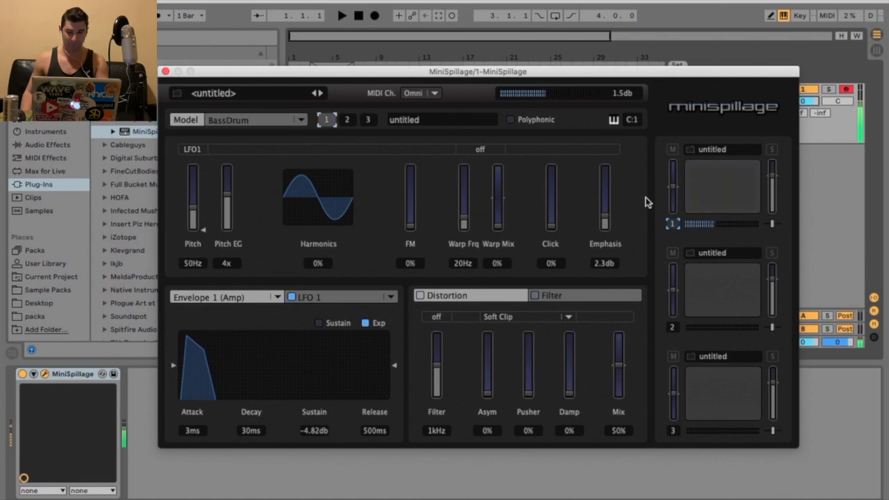
key("a")
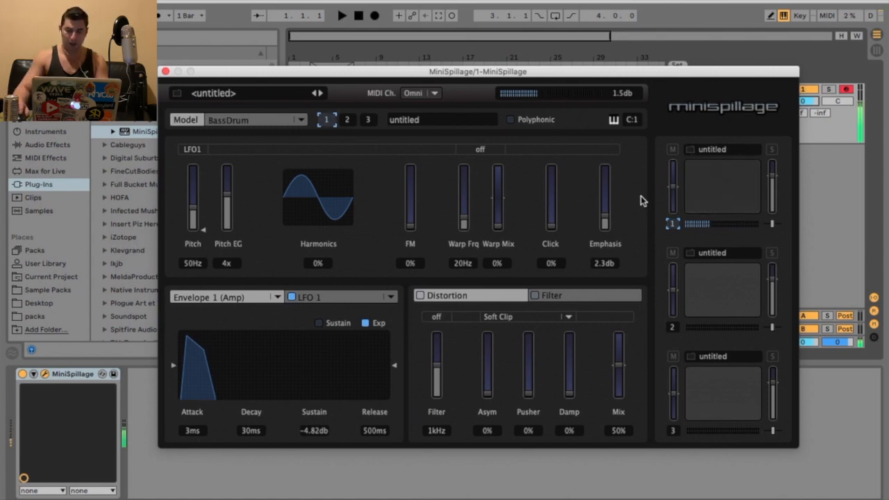
key("a")
Step: Nudge voice 1's tuning slightly down while auditioning, then return it to about 0%
mouse_move(673, 186)
left_mouse_down()
mouse_move(673, 163)
mouse_move(673, 211)
mouse_move(673, 189)
left_mouse_up()
key("a")
key("a")
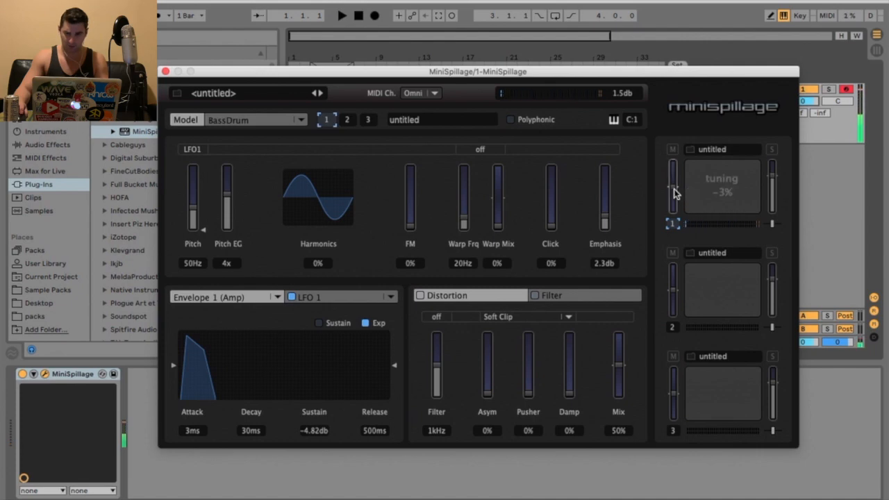
key("a")
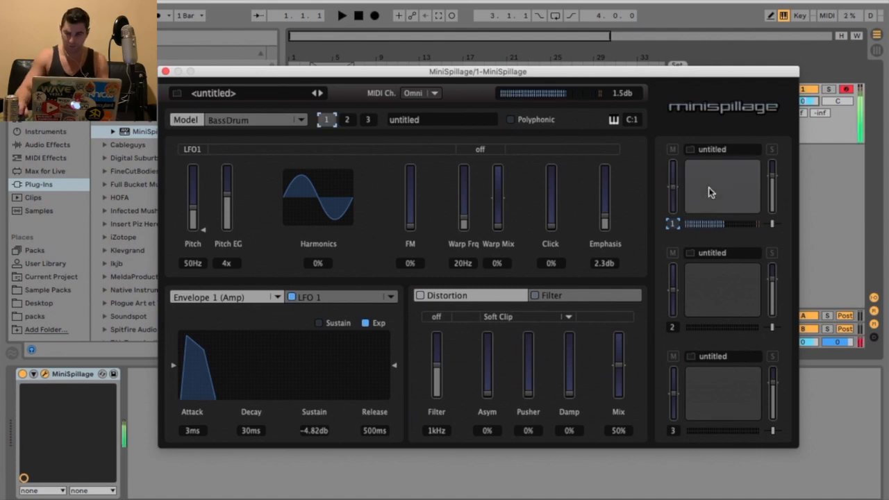
left_click_drag(673, 189, 672, 187)
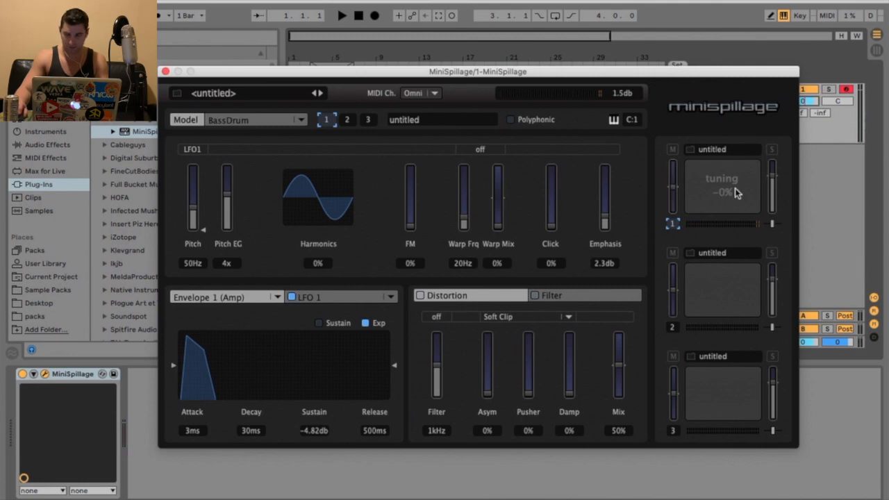
left_click_drag(647, 74, 634, 74)
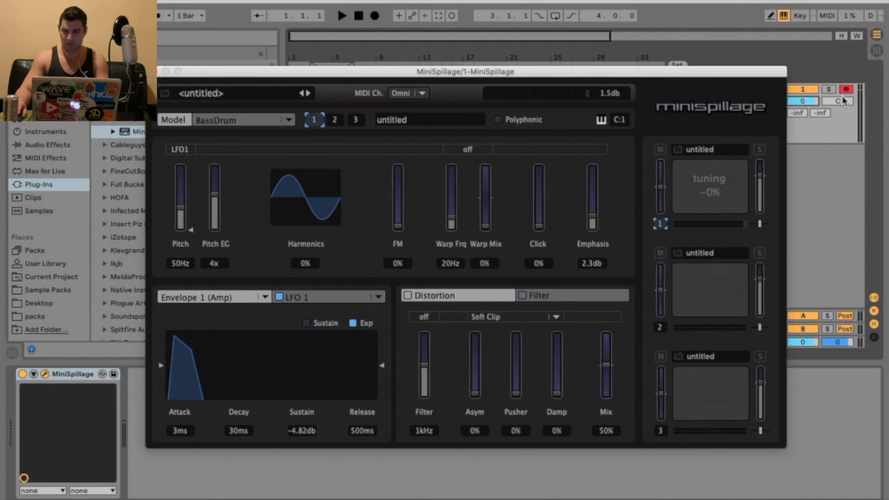
left_click(827, 172)
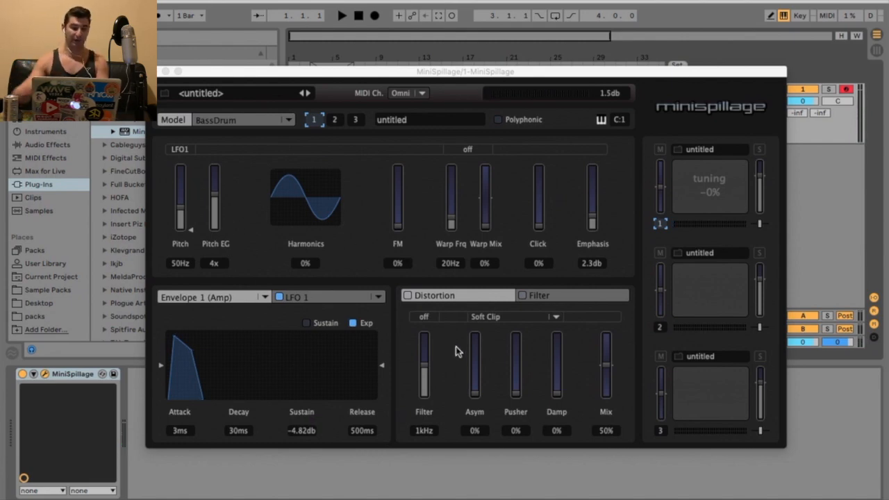
Step: Shape the bass drum's pitch, settling Pitch at about 165.9 Hz and Pitch EG at 1x
left_click_drag(190, 228, 183, 195)
left_click_drag(215, 198, 215, 174)
left_click_drag(181, 204, 180, 217)
left_click_drag(215, 191, 215, 174)
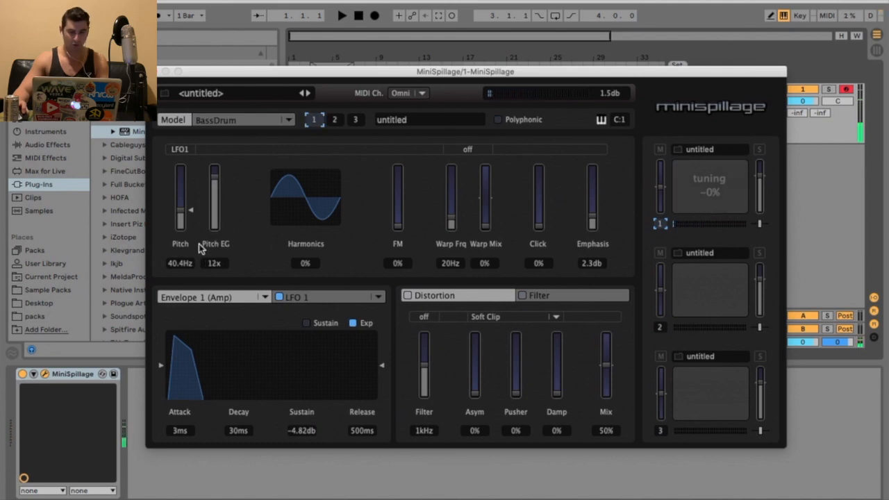
left_click_drag(343, 203, 307, 142)
left_click_drag(182, 211, 215, 229)
mouse_move(292, 214)
left_mouse_down()
mouse_move(292, 281)
mouse_move(291, 211)
left_mouse_up()
left_click_drag(179, 203, 179, 179)
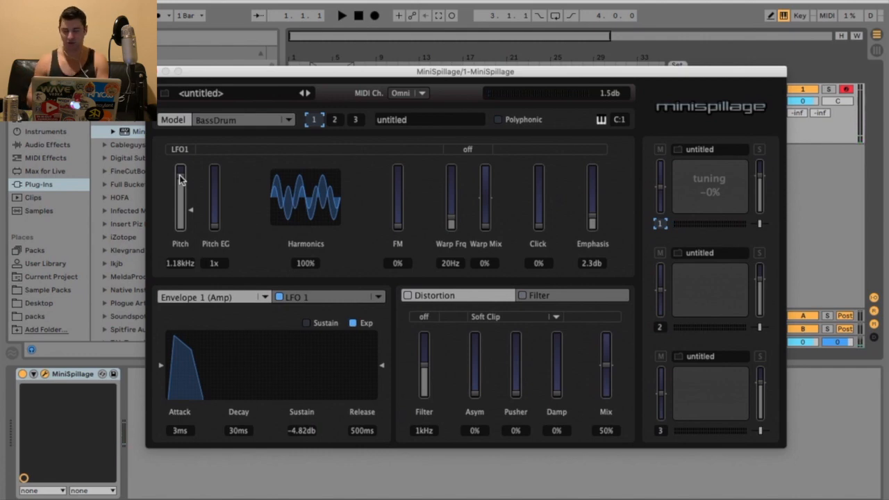
left_click_drag(179, 179, 179, 208)
Step: Set FM to about 89%, Warp Frq 2.33 kHz, Warp Mix 100%, Harmonics about 4%, Click 100% and Emphasis about 7.23 dB
left_click_drag(408, 232, 417, 189)
left_click_drag(450, 222, 450, 186)
left_click_drag(485, 229, 470, 168)
left_click_drag(325, 182, 324, 211)
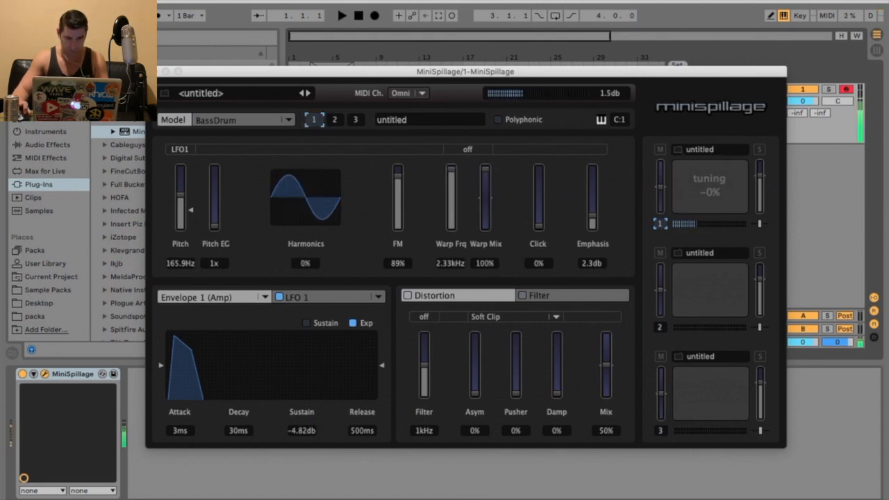
left_click_drag(538, 225, 538, 165)
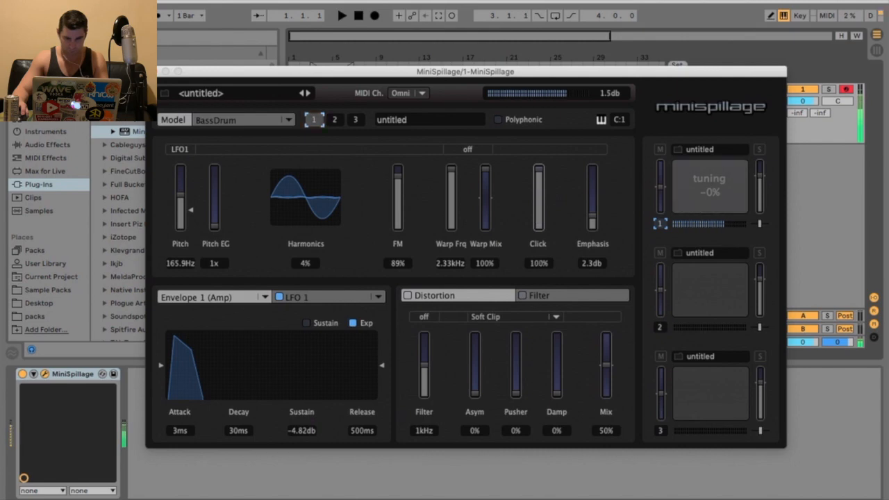
left_click_drag(592, 216, 596, 199)
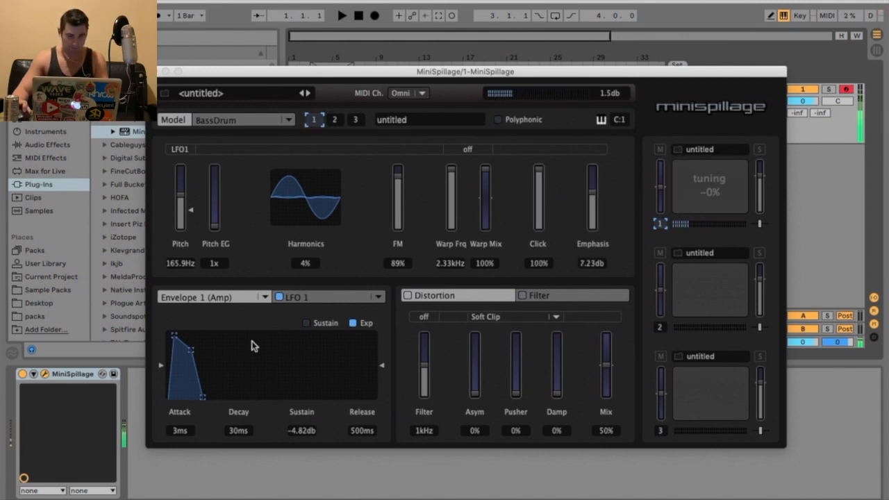
Step: Reshape the amp envelope to about 0 ms attack, 1 sec decay and -1.74 dB sustain
left_click_drag(175, 336, 236, 336)
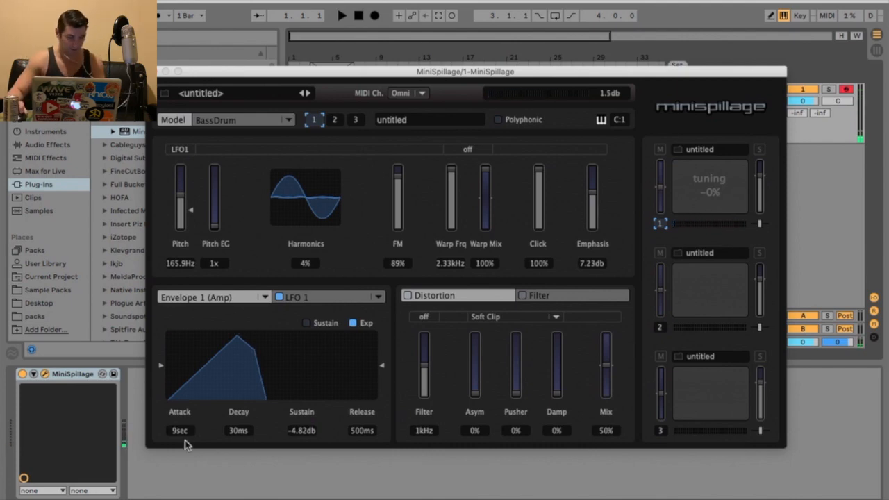
mouse_move(237, 339)
left_mouse_down()
mouse_move(168, 336)
mouse_move(236, 342)
left_mouse_up()
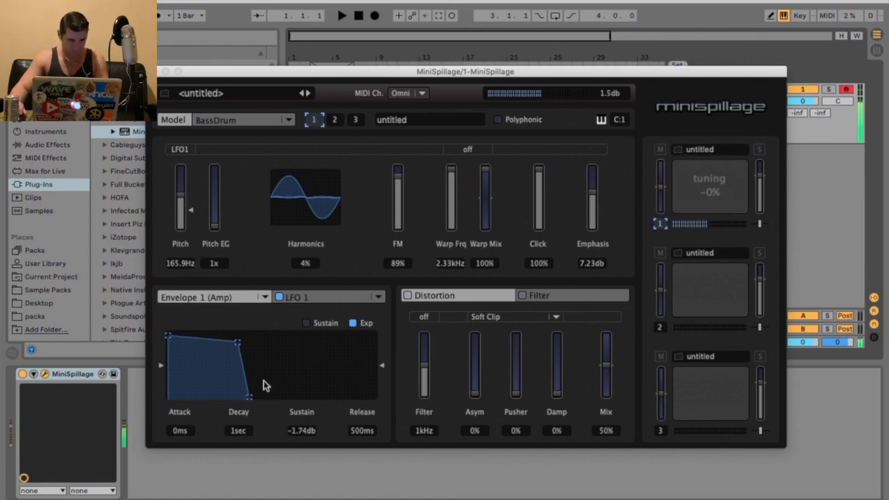
Step: Open the LFO 1 page and set its waveform to Saw Down, keeping the x1 rate multiplier
left_click(324, 297)
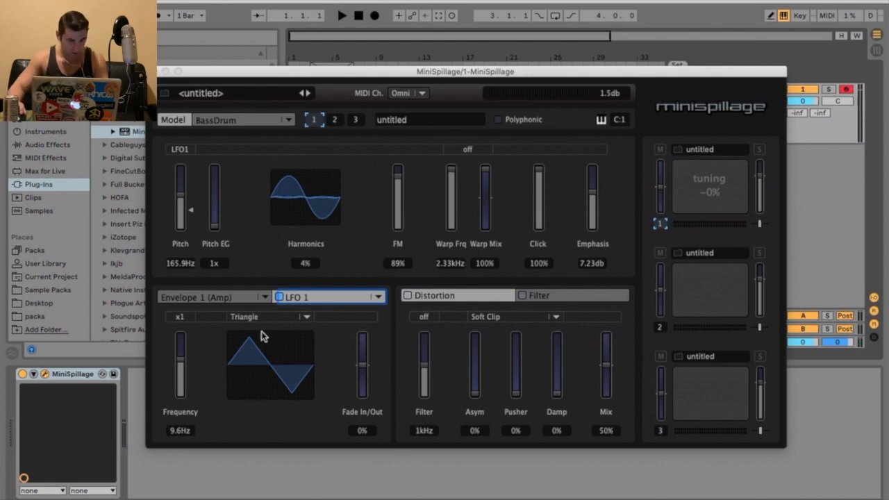
left_click(277, 316)
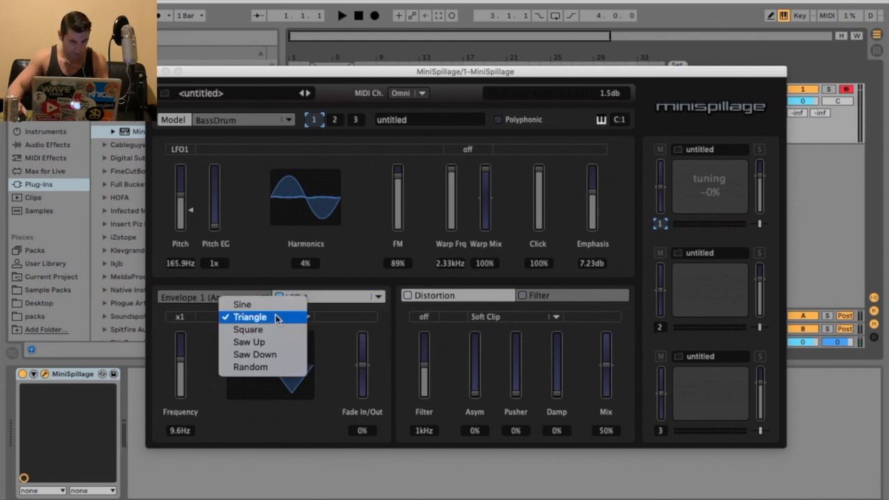
left_click(278, 354)
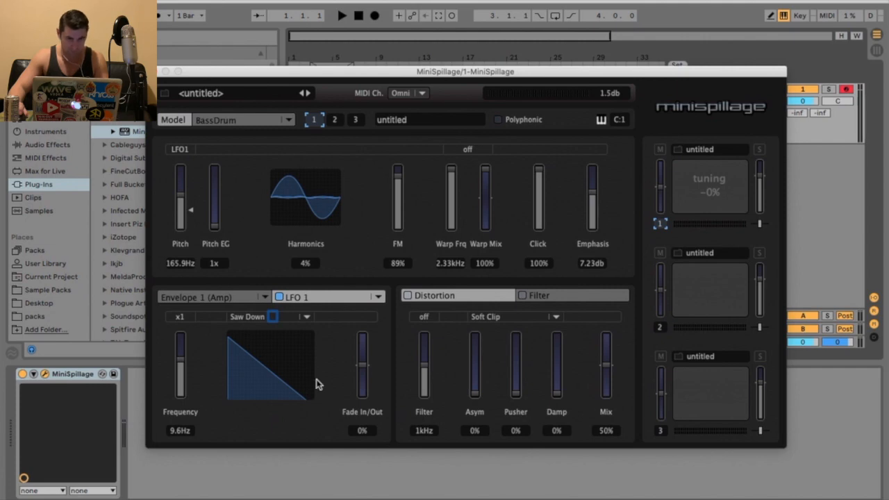
left_click(248, 318)
left_click(199, 316)
left_click(182, 316)
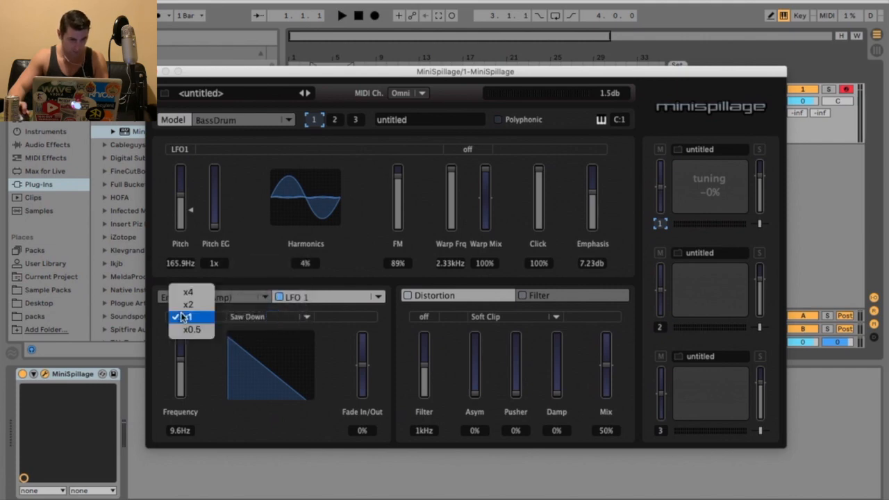
left_click(216, 367)
Step: Raise the LFO frequency to about 9.92 Hz and audition the drum
mouse_move(181, 359)
left_mouse_down()
mouse_move(182, 334)
mouse_move(181, 366)
mouse_move(181, 335)
mouse_move(181, 357)
left_mouse_up()
key("a")
key("a")
key("a")
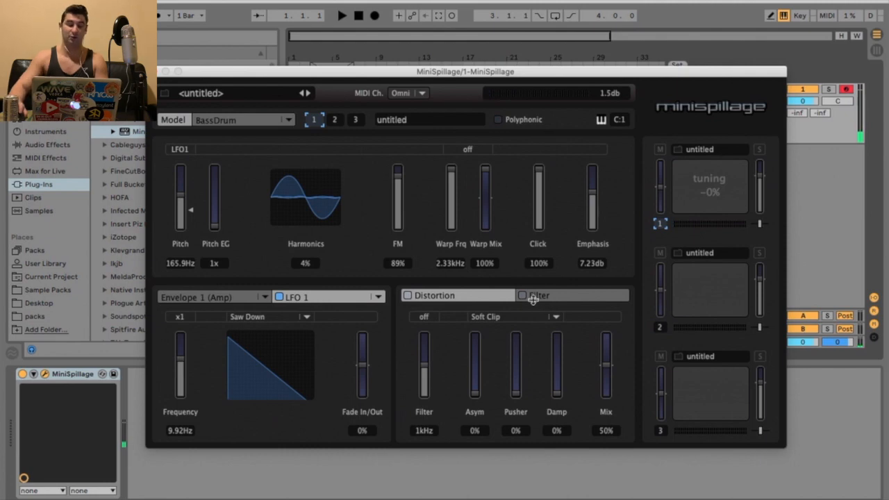
Step: Enable the Distortion section with its Filter at 20 kHz and Mix at 100%
left_click(540, 300)
left_click(451, 294)
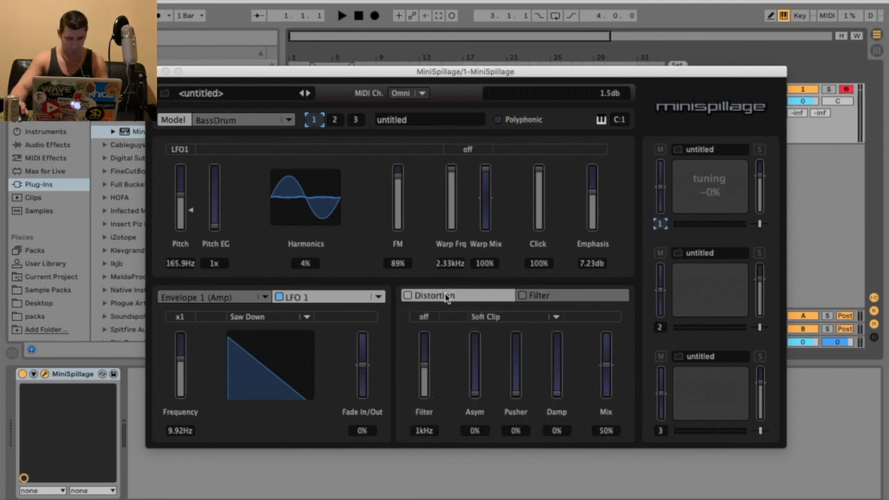
left_click_drag(425, 367, 425, 336)
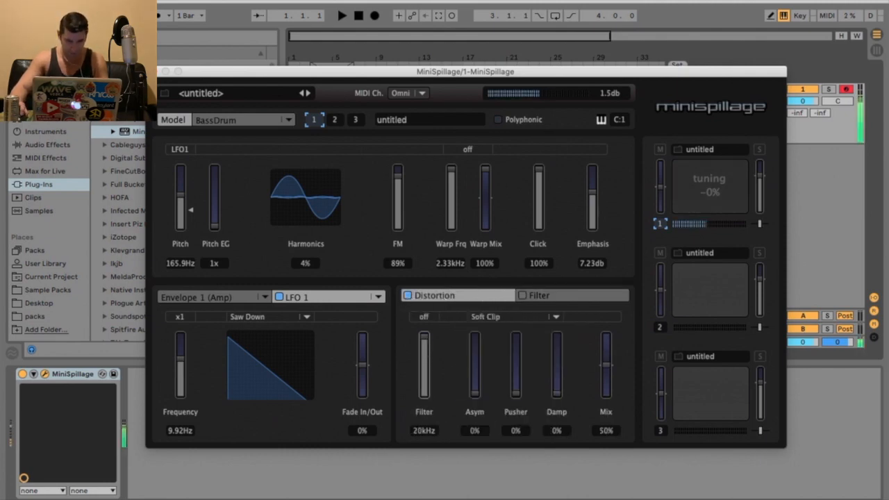
left_click_drag(606, 367, 609, 299)
Step: Switch the distortion type to Decimate and set Rate 50%, Bits about 57% and Noise about 46%
left_click(525, 319)
left_click(520, 329)
left_click_drag(477, 395, 477, 366)
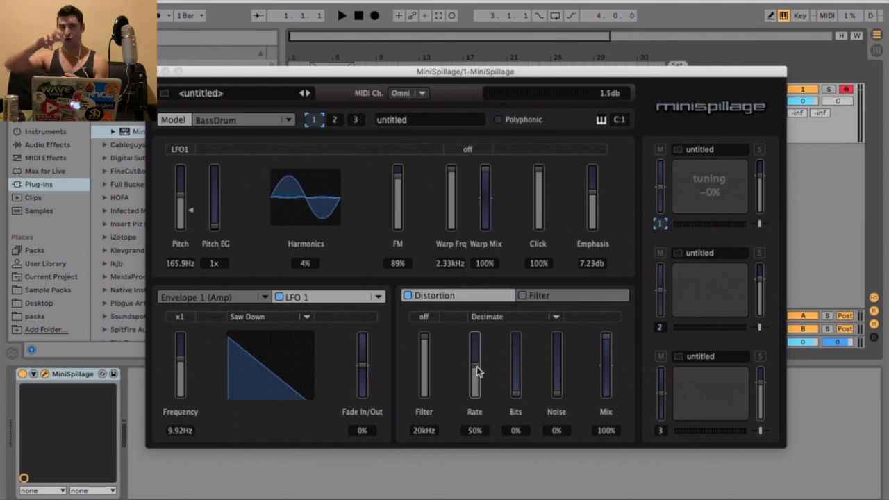
left_click_drag(511, 397, 515, 346)
left_click_drag(545, 372, 547, 351)
Step: Try different filter modes in the distortion section
left_click(427, 318)
left_click(426, 318)
left_click(427, 317)
left_click(538, 295)
left_click(472, 295)
left_click(430, 317)
left_click(436, 334)
left_click(429, 317)
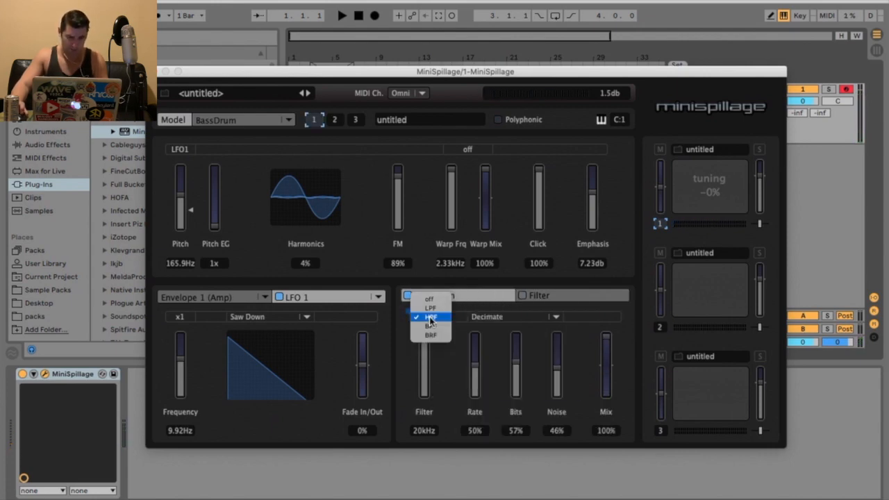
left_click(514, 330)
Step: Enable the Filter section and set its Low Pass Cutoff to 22 kHz and Q to 100%
left_click(553, 296)
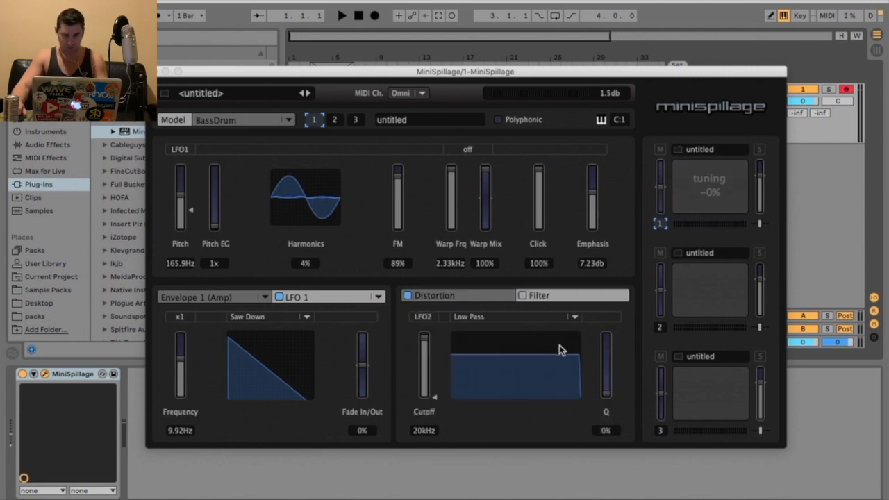
left_click(522, 296)
mouse_move(425, 352)
left_mouse_down()
mouse_move(424, 381)
mouse_move(425, 336)
left_mouse_up()
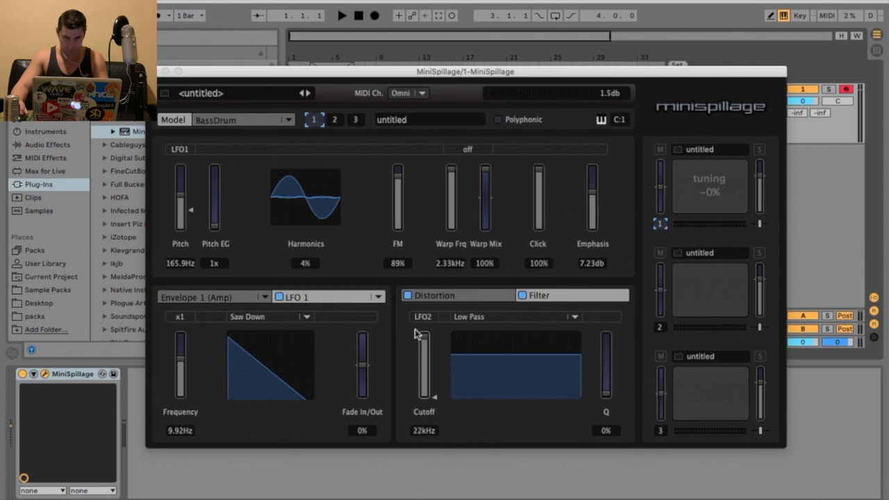
left_click_drag(605, 389, 610, 299)
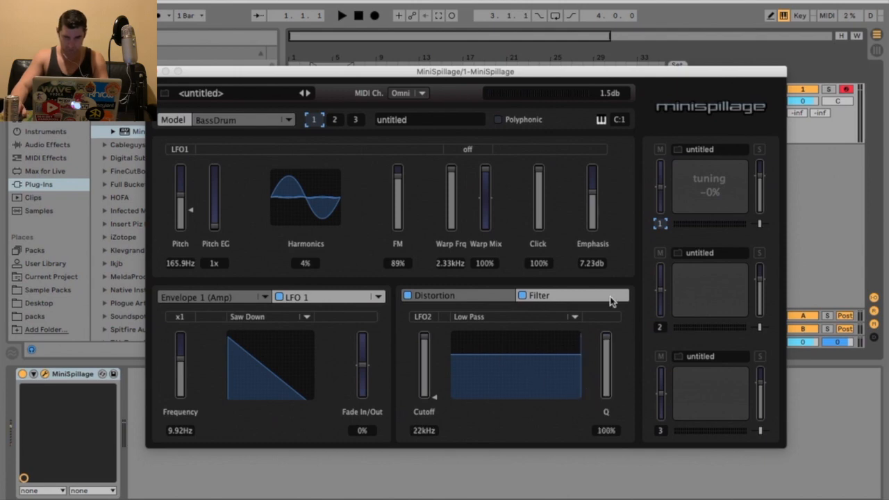
Step: Return to Distortion, set its filter mode to off and lower the distortion Filter to 20 Hz
left_click(431, 318)
left_click(447, 298)
left_click(446, 298)
left_click(431, 317)
left_click(431, 300)
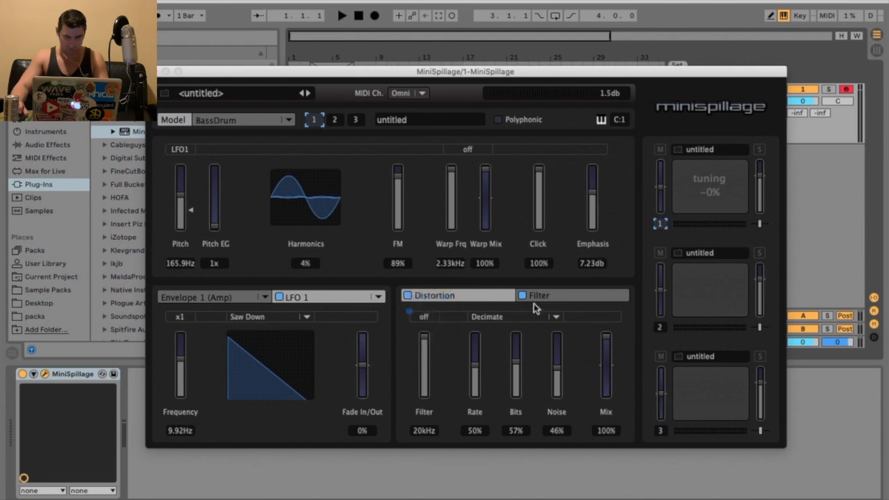
left_click_drag(440, 353, 440, 402)
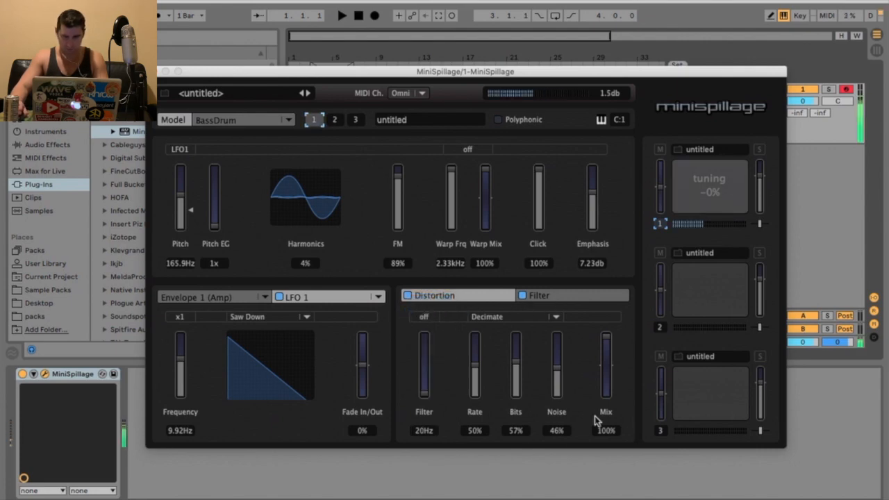
Step: Open the bass drum's Filter section and lower its low-pass Cutoff to 10 Hz
left_click(579, 302)
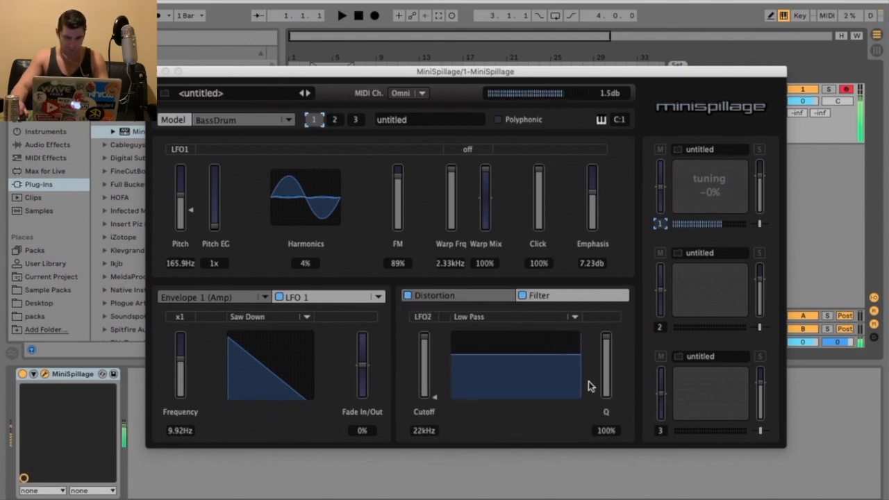
left_click_drag(423, 338, 420, 319)
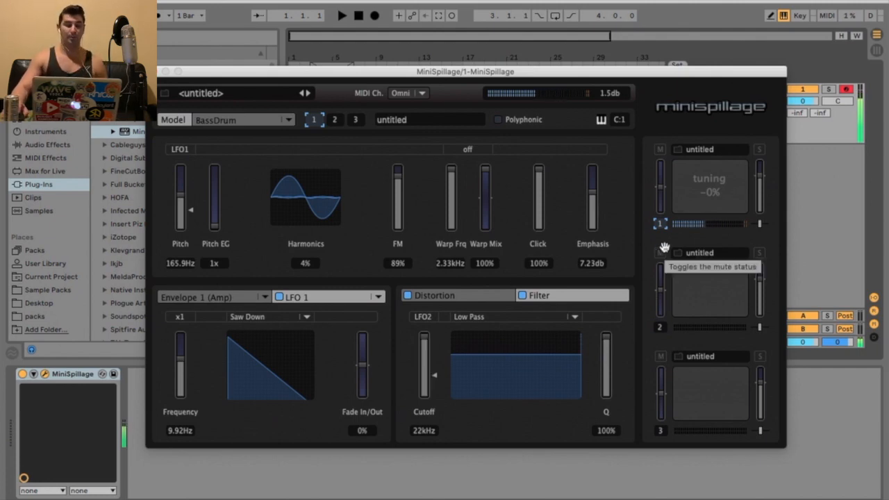
left_click(659, 327)
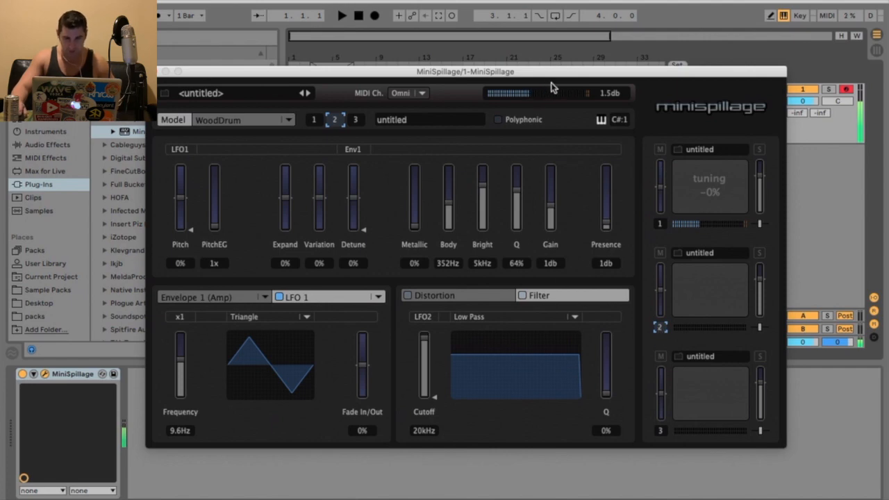
left_click(659, 223)
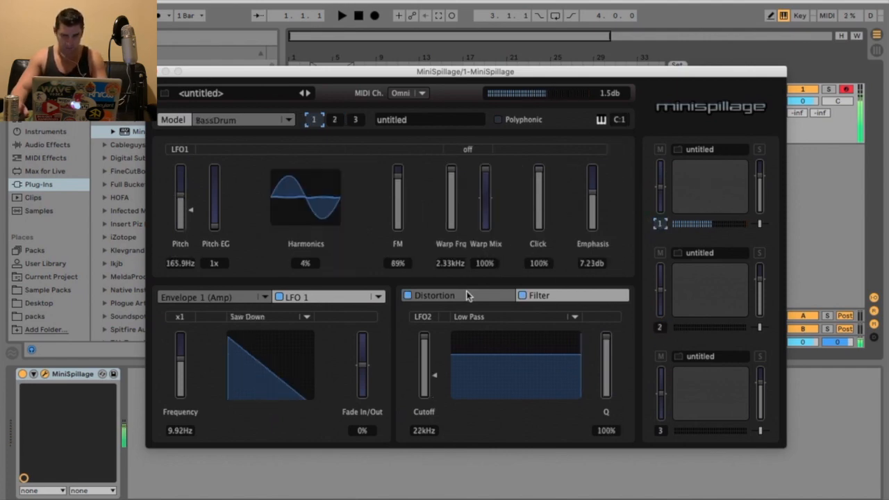
left_click_drag(425, 355, 425, 396)
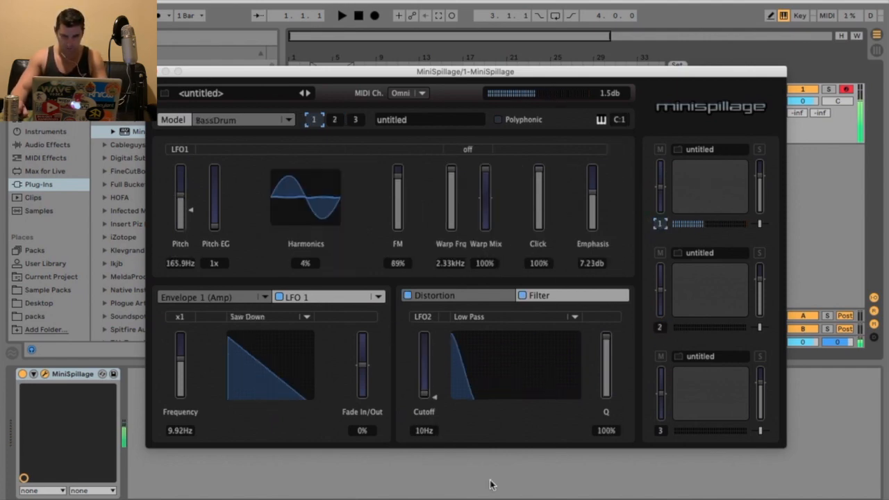
Step: Turn the bass drum pad's volume fully down, select pad 2 and audition its WoodDrum sound
left_click_drag(758, 200, 759, 212)
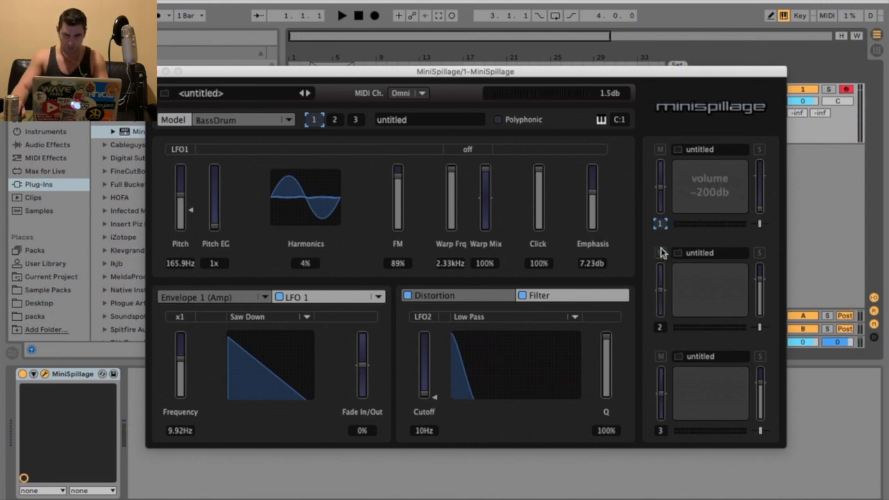
left_click(660, 328)
key("w")
key("w")
key("w")
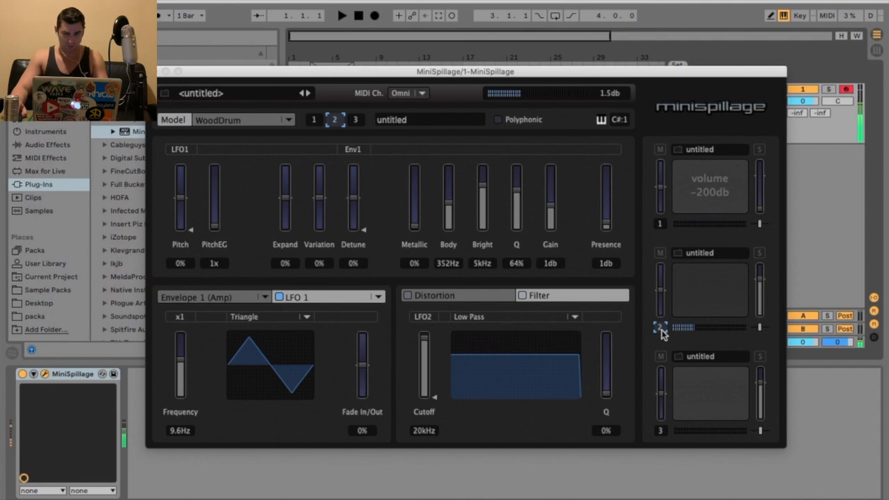
key("w")
key("w")
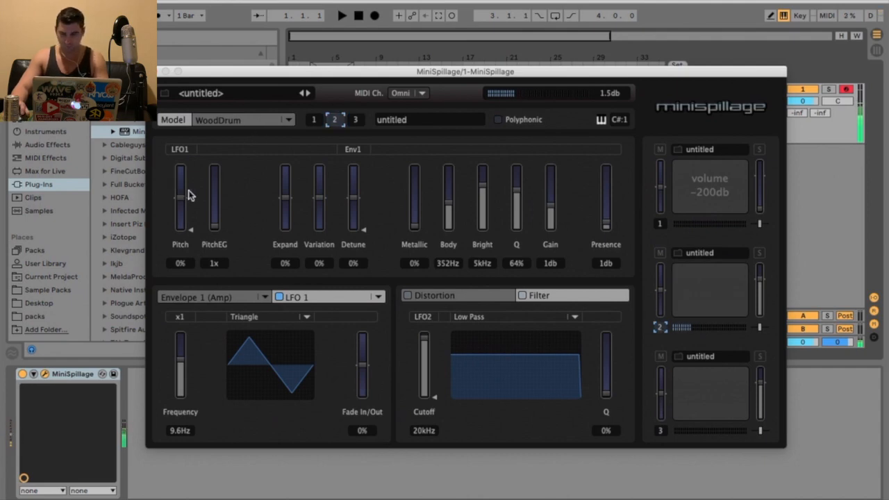
key("w")
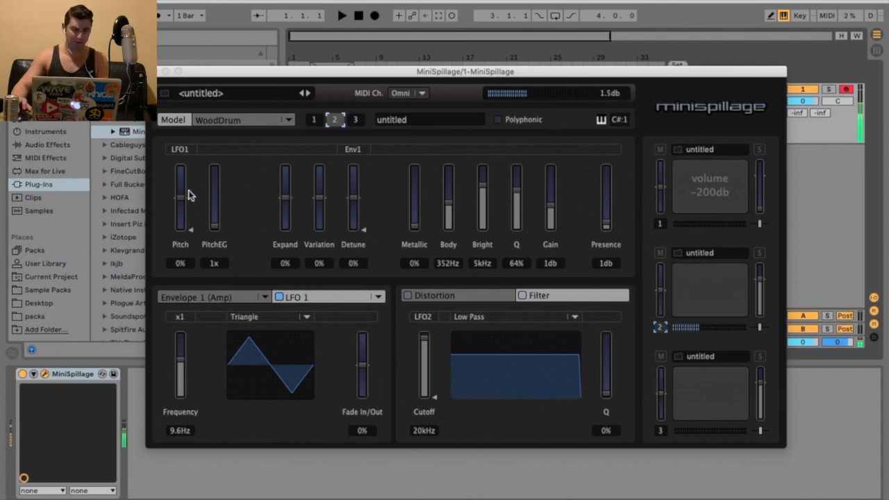
Step: Set the wood drum's Expand to -65%, Variation to -42% and Detune to -65% while auditioning
mouse_move(186, 195)
left_mouse_down()
mouse_move(186, 167)
mouse_move(184, 198)
left_mouse_up()
key("w")
key("w")
key("w")
mouse_move(288, 203)
left_mouse_down()
mouse_move(288, 182)
mouse_move(285, 226)
mouse_move(285, 210)
mouse_move(319, 184)
mouse_move(319, 210)
mouse_move(283, 205)
mouse_move(286, 216)
left_mouse_up()
key("w")
key("w")
key("w")
key("w")
key("w")
key("w")
left_click_drag(353, 198, 354, 201)
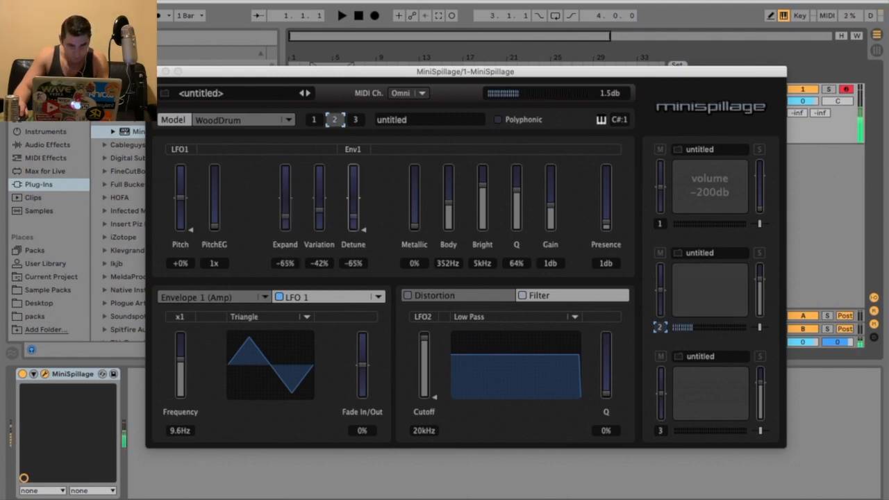
Step: Raise the wood drum's Metallic to 16%, set Body to 7.37 kHz and Detune to +5%
left_click_drag(415, 226, 415, 168)
key("w")
key("w")
key("w")
left_click_drag(449, 205, 414, 218)
key("w")
key("w")
left_click_drag(353, 201, 353, 193)
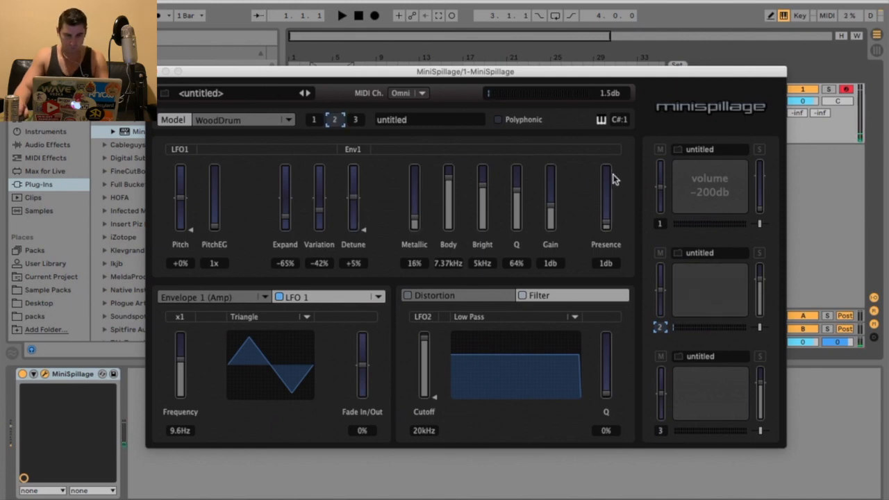
Step: Set Expand and Variation to -3%, Body to 10 Hz, Bright to 12.2 kHz, Q to 54% and Presence to 9.54 dB
left_click_drag(318, 204, 286, 198)
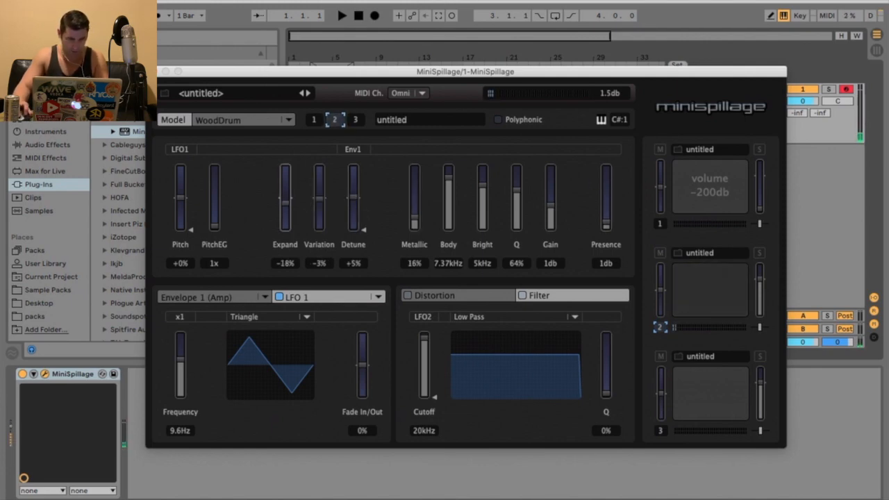
left_click_drag(451, 190, 444, 250)
left_click_drag(482, 185, 515, 198)
left_click_drag(605, 223, 605, 179)
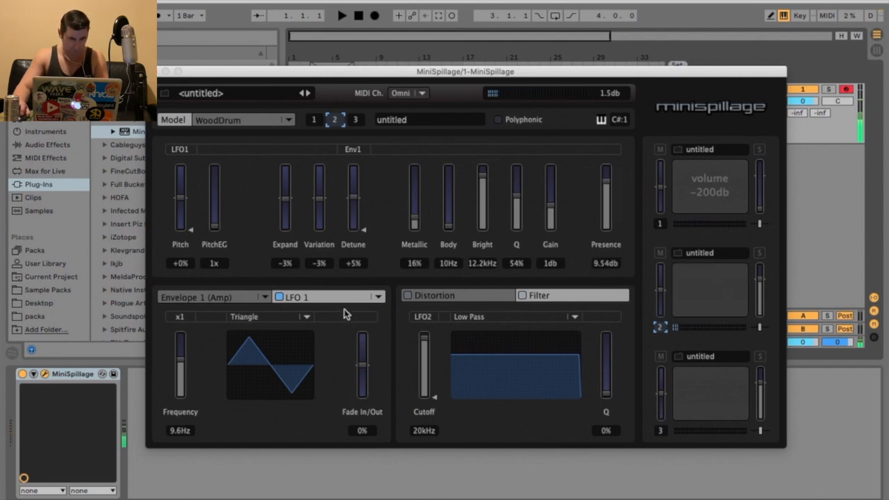
Step: Shape the wood drum's amp envelope: Attack 0 ms, Decay 1 sec, Sustain enabled at -4.34 dB, Release 23 sec
left_click(239, 300)
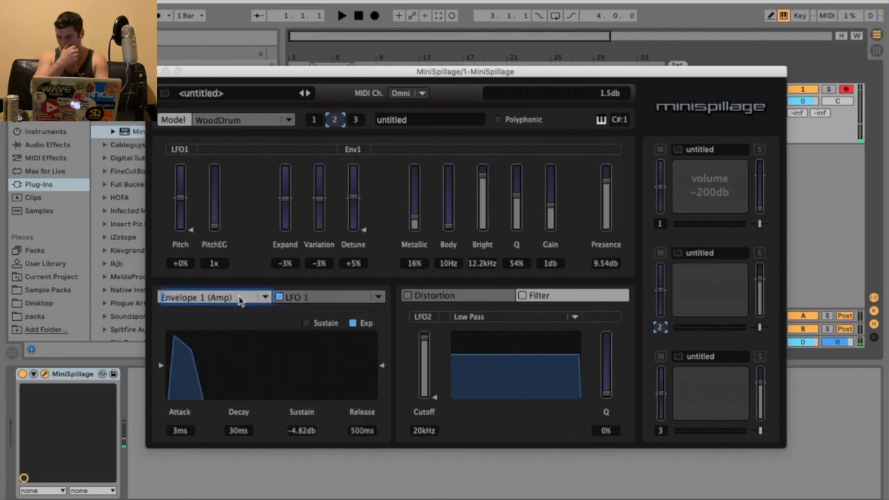
left_click_drag(172, 340, 238, 343)
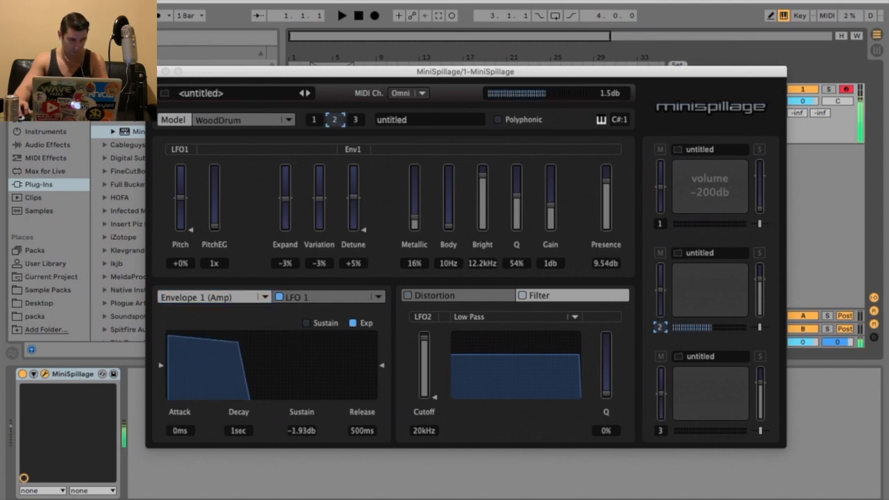
left_click_drag(225, 349, 283, 347)
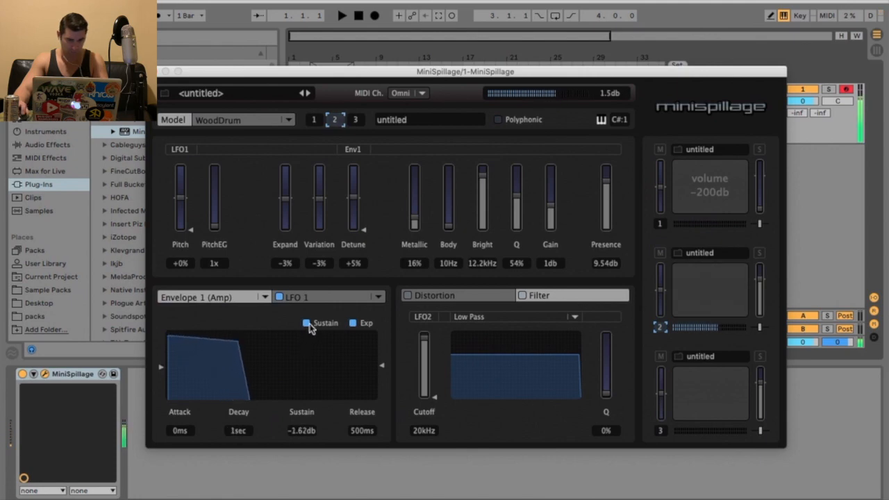
left_click_drag(222, 352, 326, 378)
left_click_drag(247, 397, 304, 396)
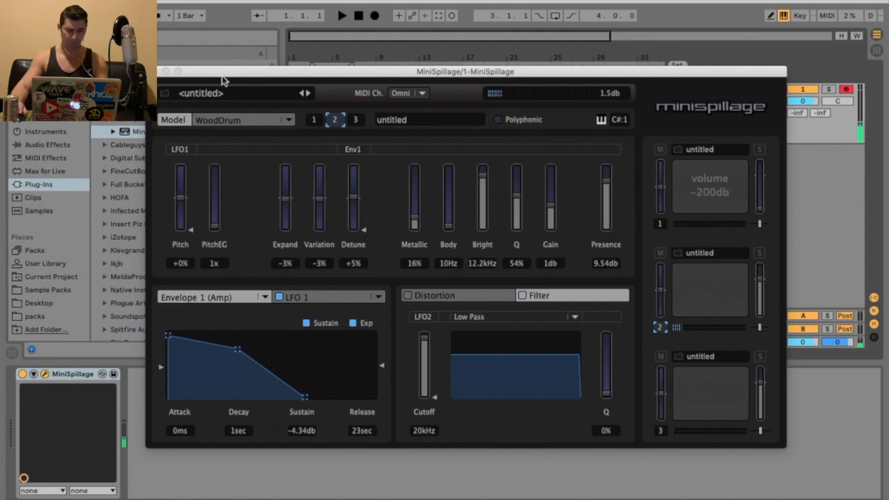
left_click(435, 296)
left_click(555, 296)
left_click(454, 297)
left_click(580, 294)
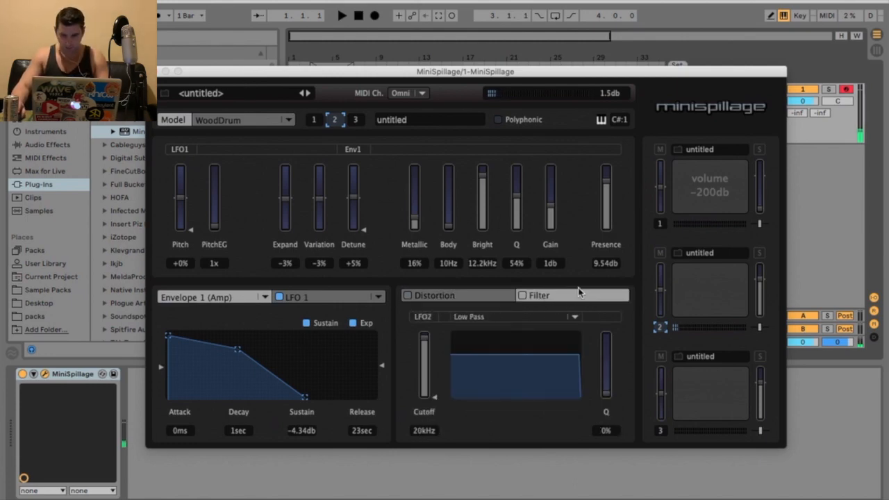
Step: Select pad 3 and audition its ElectroHiHat sound
left_click(659, 431)
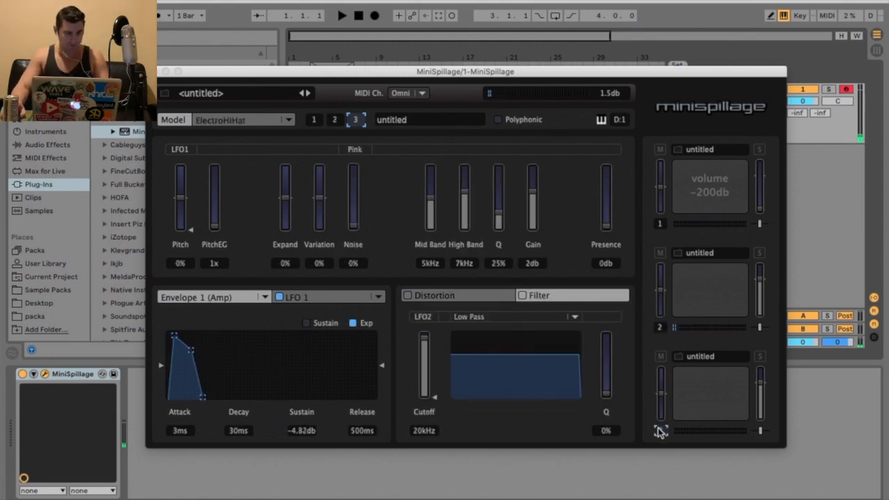
key("s")
key("s")
key("s")
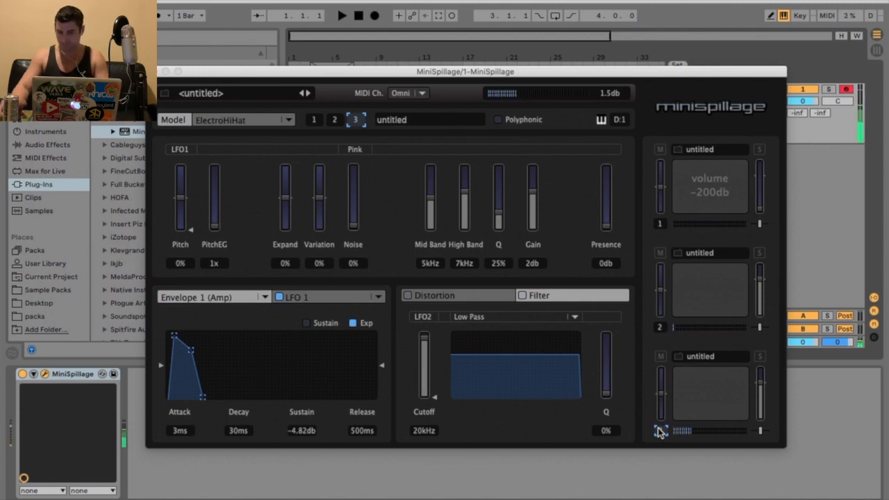
Step: Set the hi-hat's Expand to +29%, Variation to +66%, noise type to White and Noise to 83%
left_click_drag(288, 199, 318, 178)
key("s")
key("s")
left_click(354, 149)
left_click(360, 163)
key("s")
Step: Set the hi-hat's Mid Band to 7.18 kHz and High Band to 6.4 kHz while auditioning
key("s")
left_click_drag(354, 225, 354, 179)
key("s")
left_click_drag(431, 199, 466, 193)
key("s")
key("s")
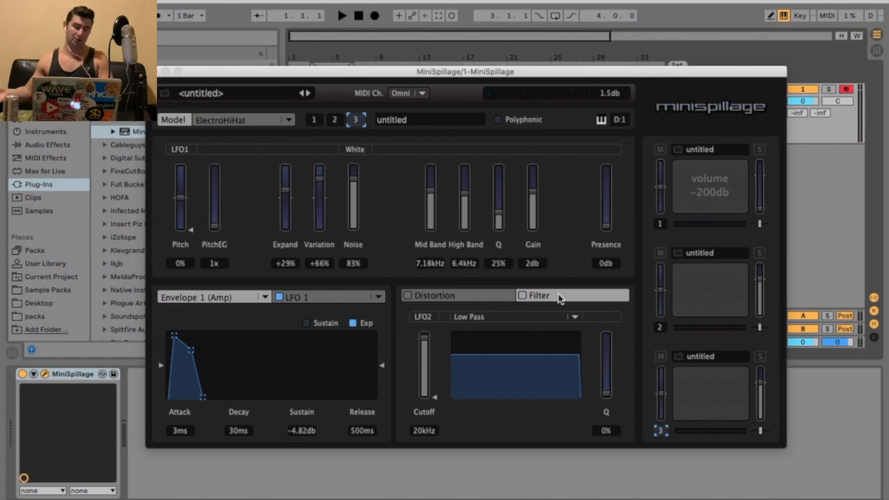
key("s")
left_click_drag(533, 190, 533, 179)
key("s")
Step: Set the hi-hat's Gain to 1.76 dB while auditioning
key("s")
key("s")
key("s")
left_click(498, 120)
Step: Raise the hi-hat's Presence to 9.54 dB and audition the pads
key("s")
key("s")
key("s")
key("s")
left_click_drag(533, 179, 532, 198)
key("s")
left_click(501, 120)
key("s")
left_click_drag(606, 227, 606, 181)
key("s")
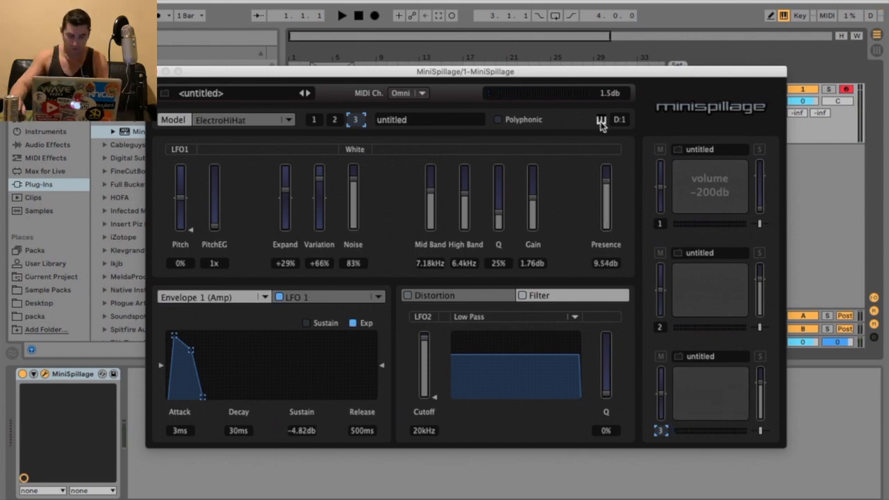
key("s")
key("s")
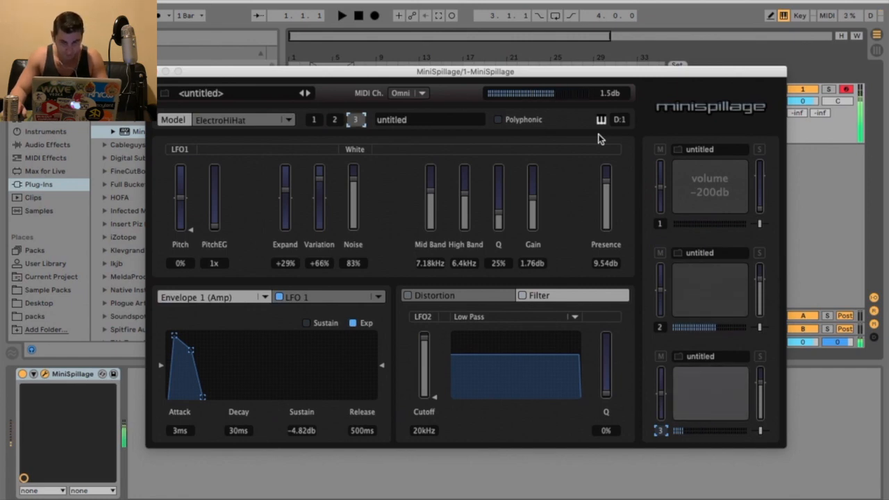
key("w")
key("a")
Step: Raise the bass drum pad's volume to -18.7 dB and select the bass drum pad again
key("a")
left_click_drag(759, 210, 759, 191)
key("a")
key("a")
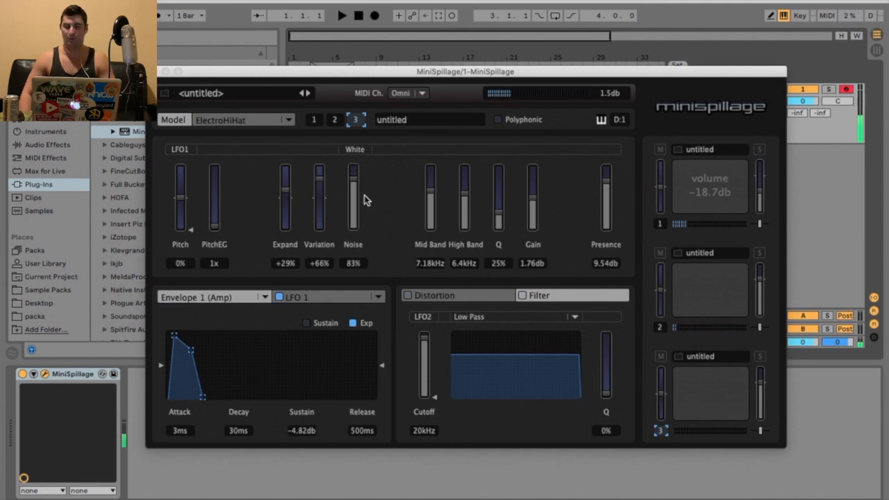
left_click(661, 224)
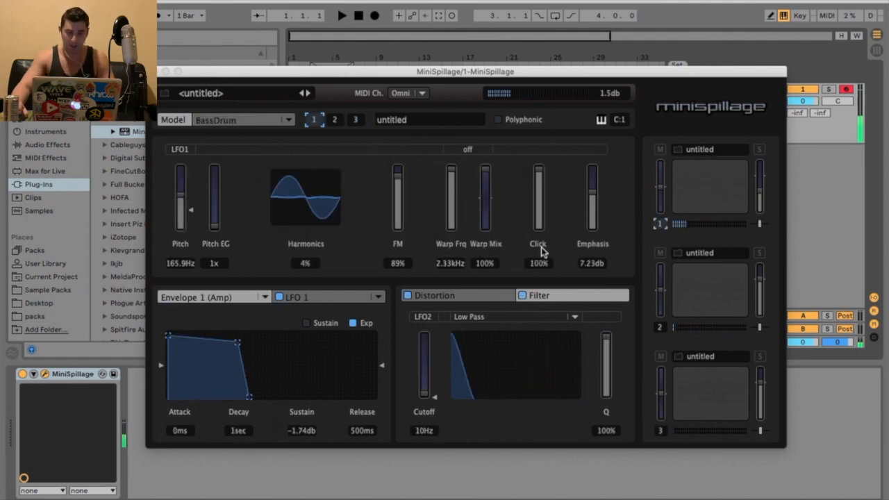